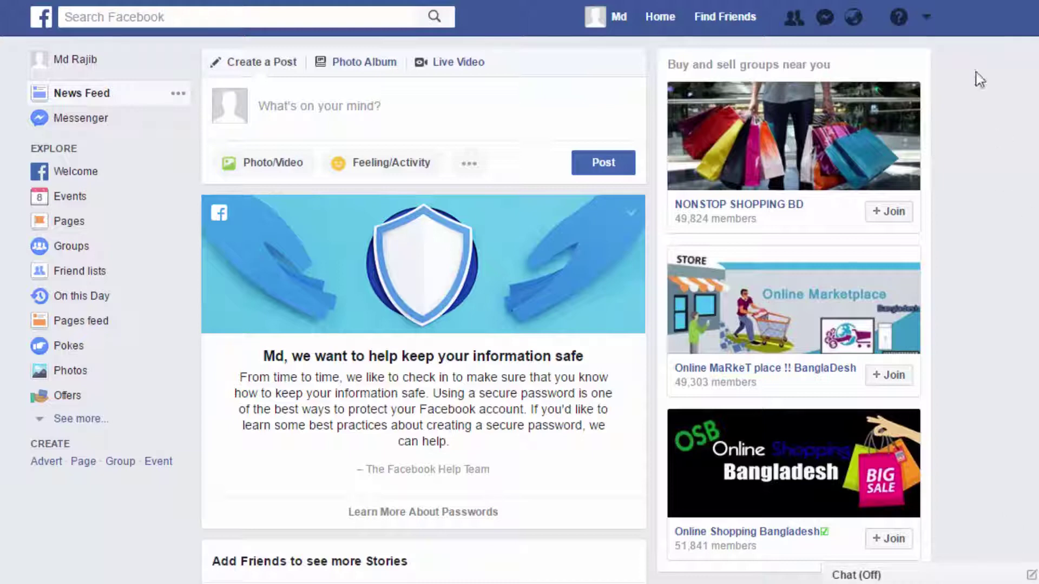
Open Settings from the account menu in the top bar.
{"action": "left_click", "coordinate": [927, 19]}
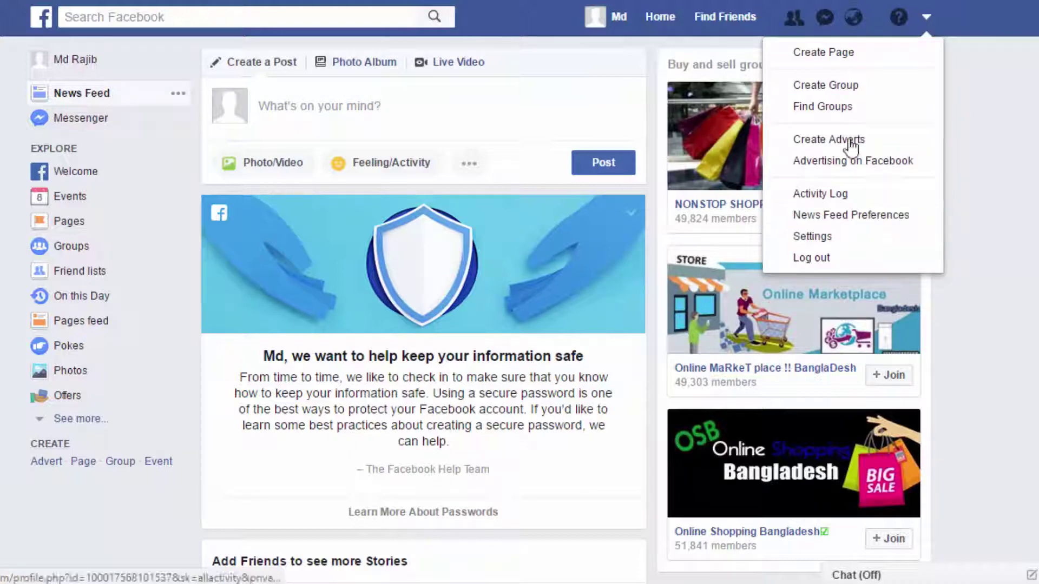
{"action": "left_click", "coordinate": [819, 238]}
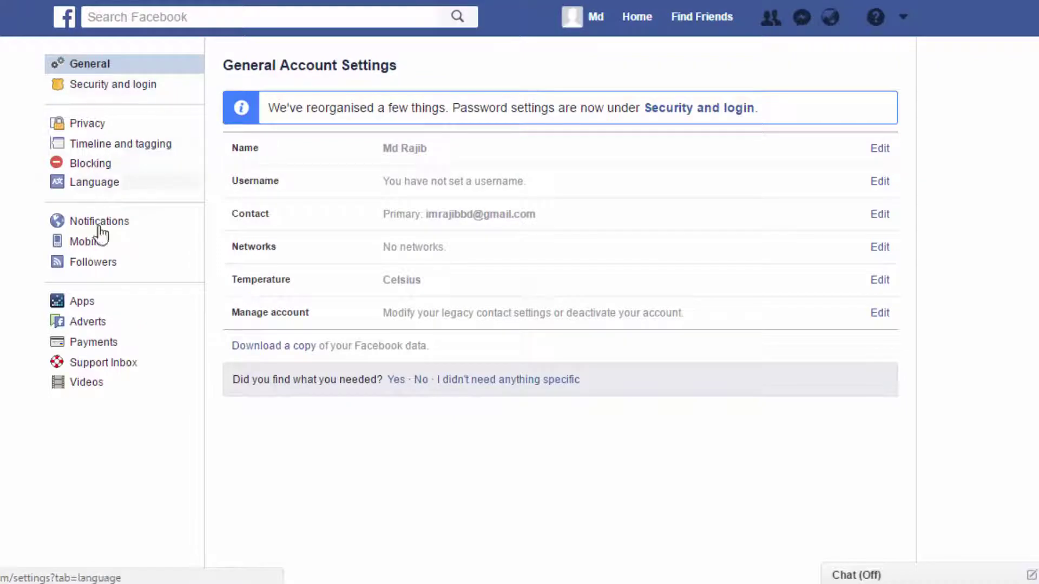
In Security and login, expand the Use two-factor authentication section, which is currently off.
{"action": "left_click", "coordinate": [109, 87]}
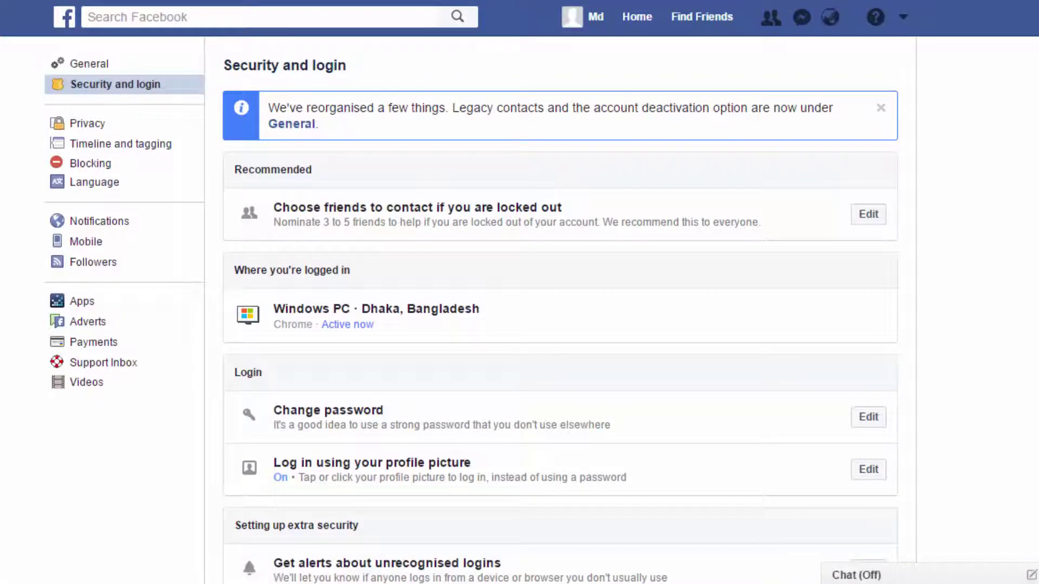
{"action": "scroll", "coordinate": [931, 303], "scroll_direction": "down", "scroll_amount": 2}
{"action": "scroll", "coordinate": [236, 278], "scroll_direction": "down", "scroll_amount": 3}
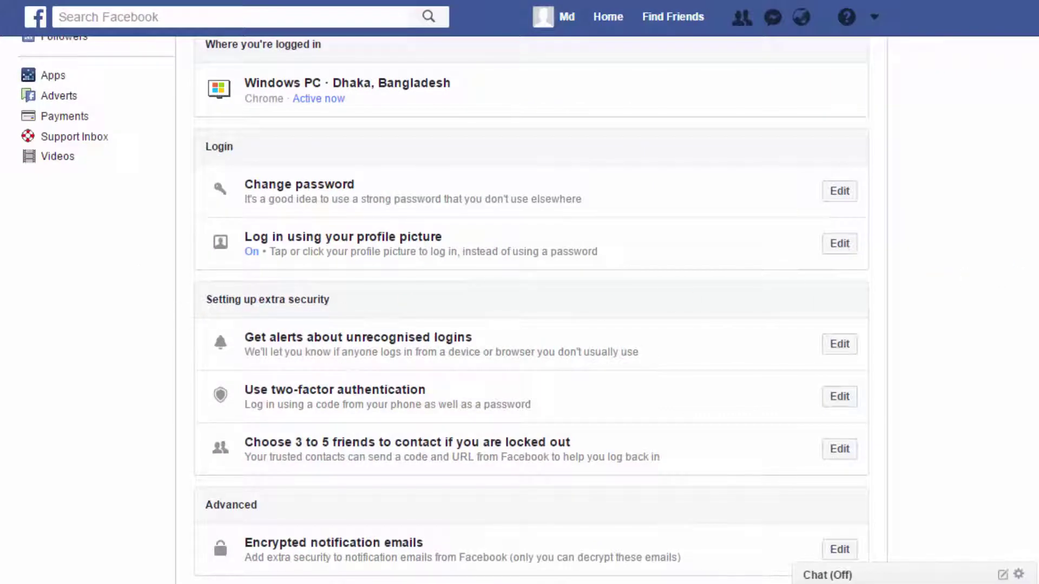
{"action": "scroll", "coordinate": [614, 344], "scroll_direction": "down", "scroll_amount": 2}
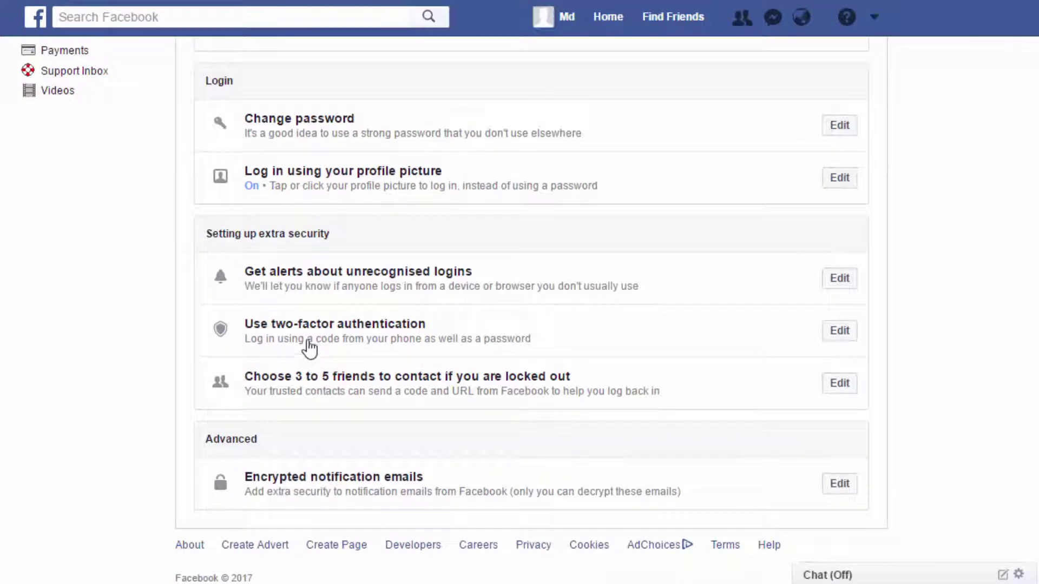
{"action": "left_click", "coordinate": [838, 336]}
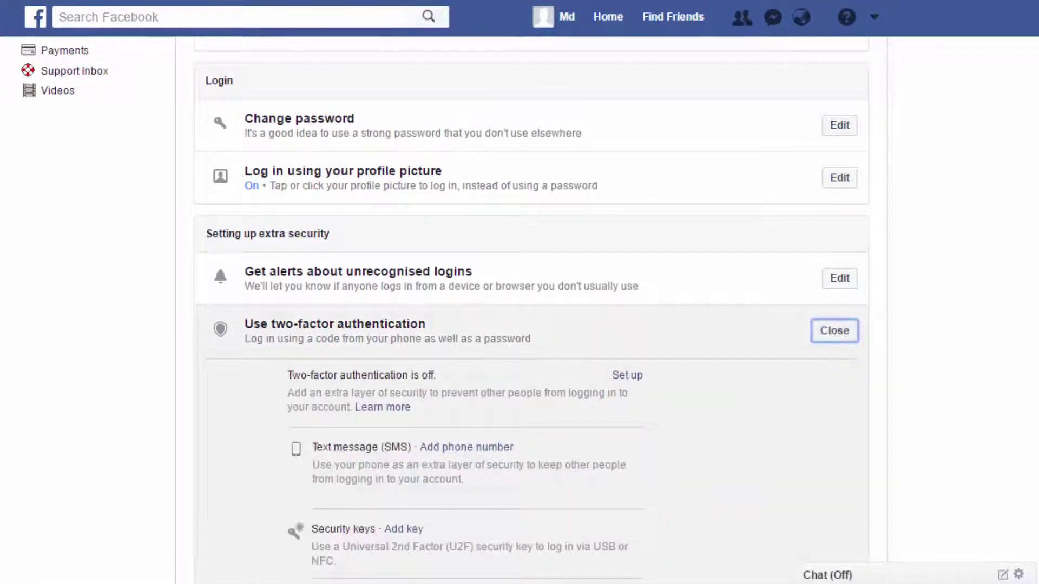
{"action": "scroll", "coordinate": [608, 343], "scroll_direction": "down", "scroll_amount": 4}
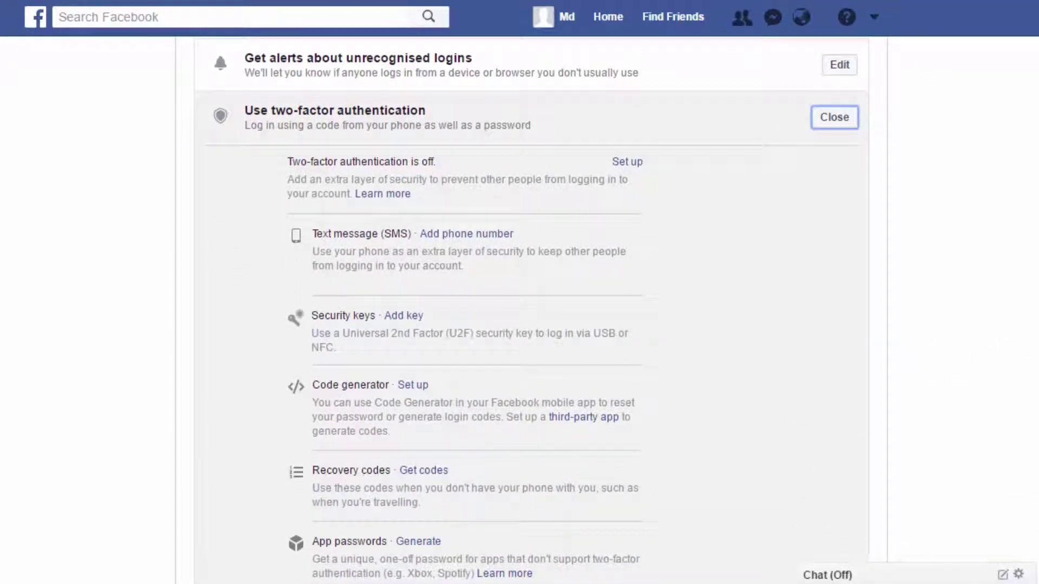
{"action": "scroll", "coordinate": [999, 317], "scroll_direction": "up", "scroll_amount": 1}
{"action": "scroll", "coordinate": [998, 316], "scroll_direction": "down", "scroll_amount": 1}
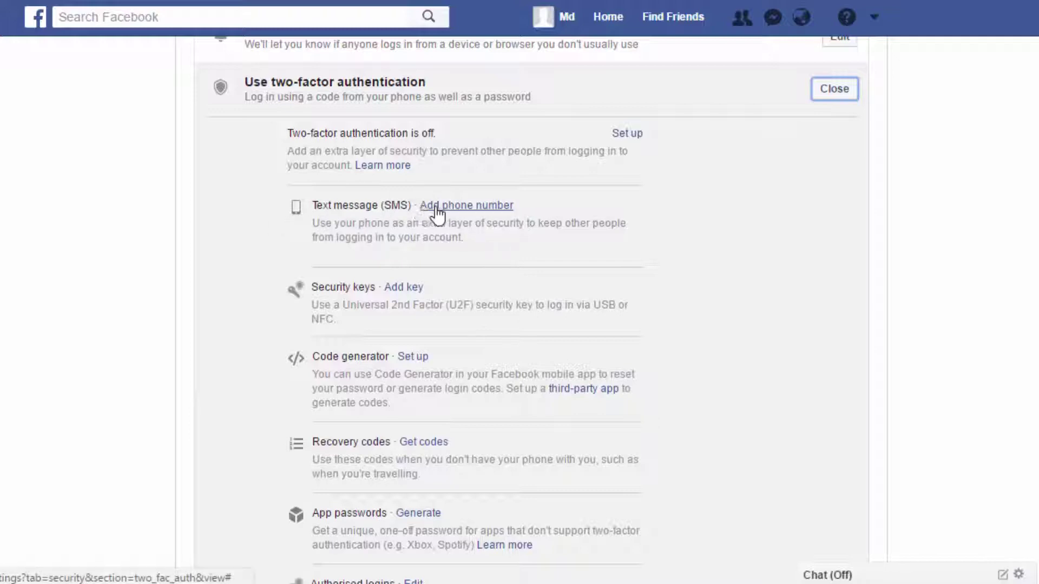
Add your mobile phone number for text-message codes and type the six-digit code texted to it.
{"action": "left_click", "coordinate": [466, 214]}
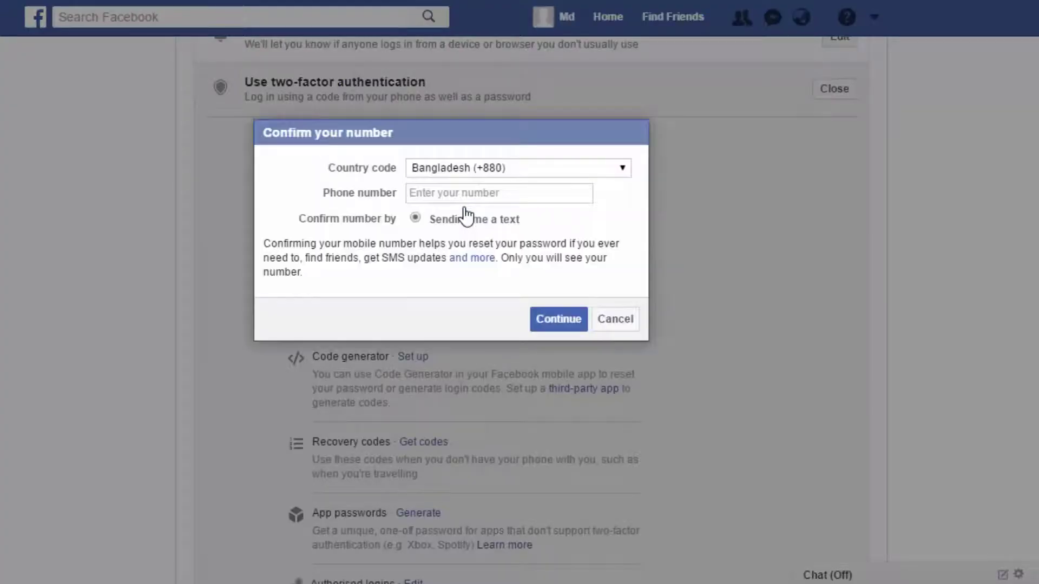
{"action": "left_click", "coordinate": [467, 192]}
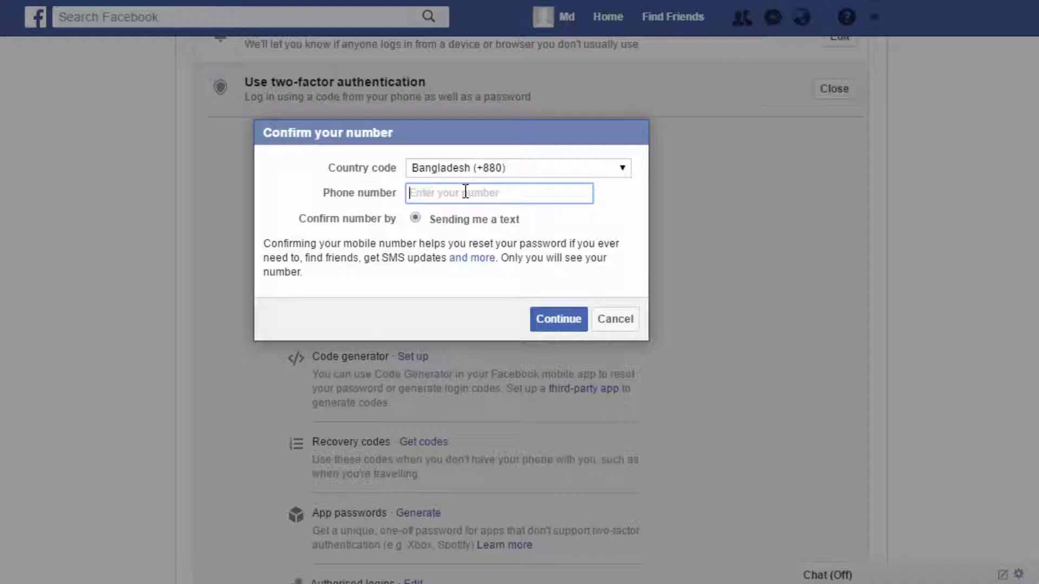
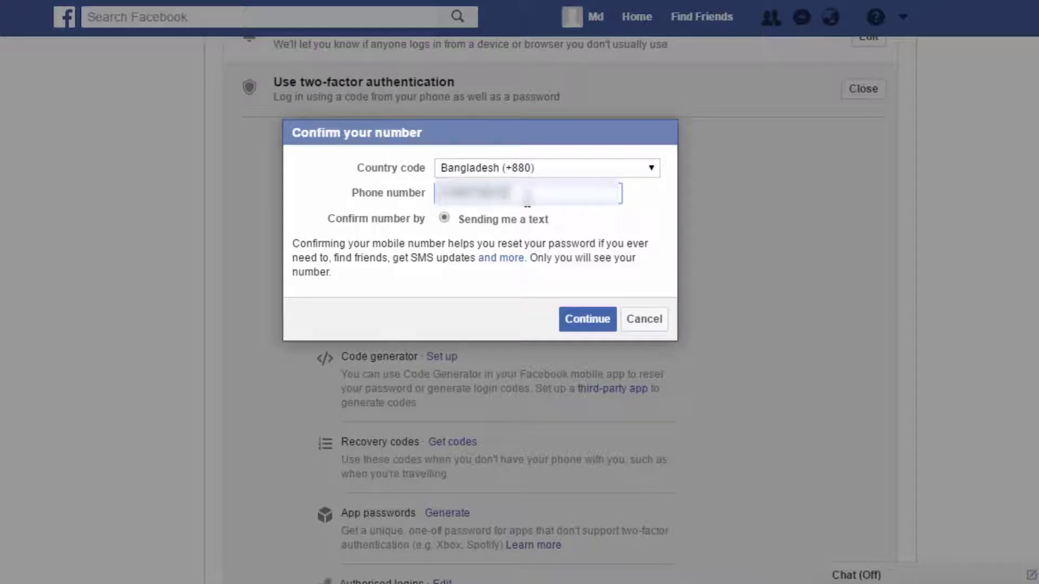
{"action": "left_click", "coordinate": [576, 327]}
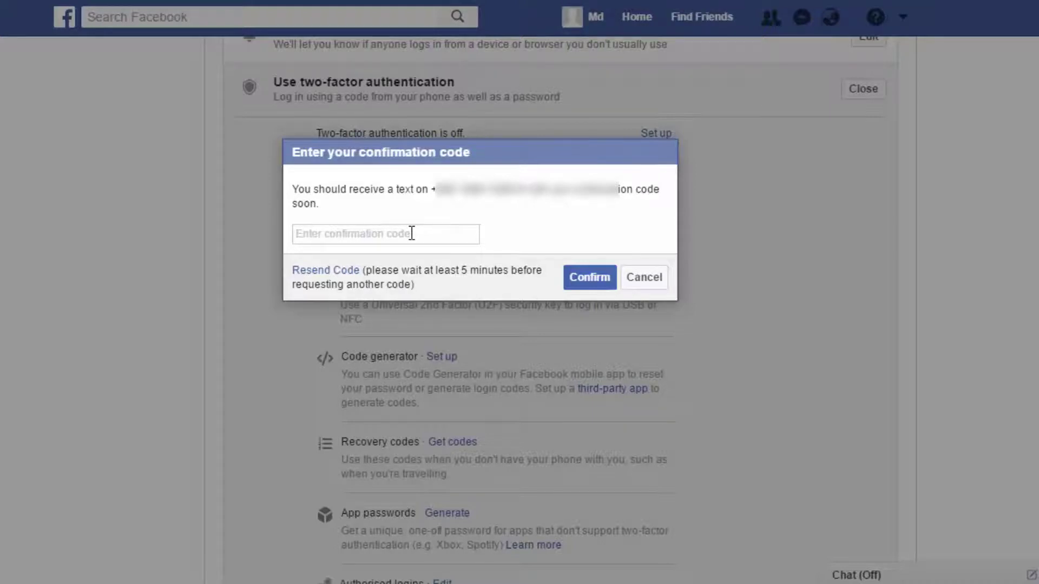
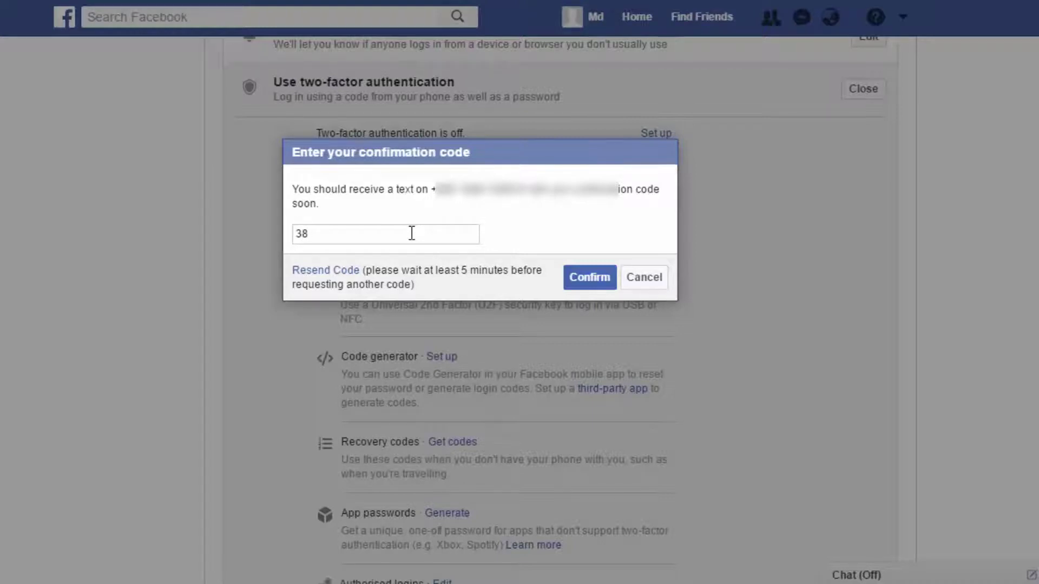
Confirm the number, enable two-factor authentication with text-message codes, then open your profile.
{"action": "left_click", "coordinate": [592, 289]}
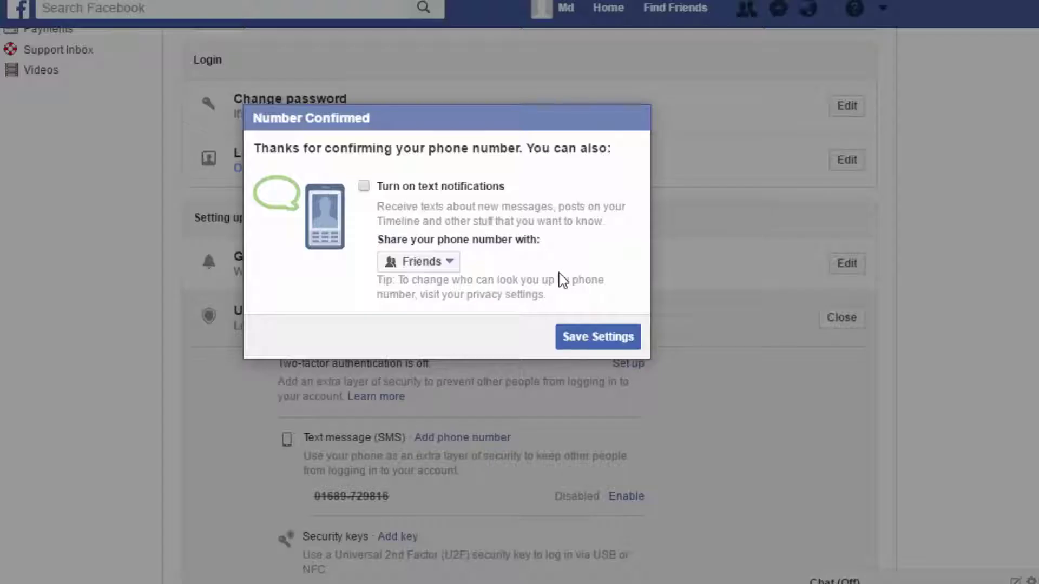
{"action": "left_click", "coordinate": [579, 294]}
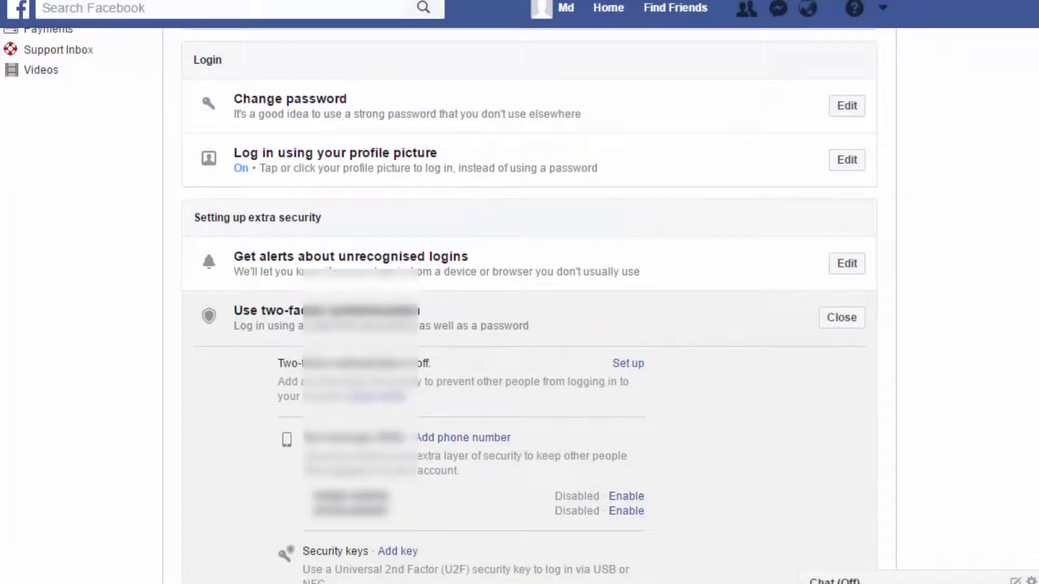
{"action": "scroll", "coordinate": [849, 352], "scroll_direction": "down", "scroll_amount": 4}
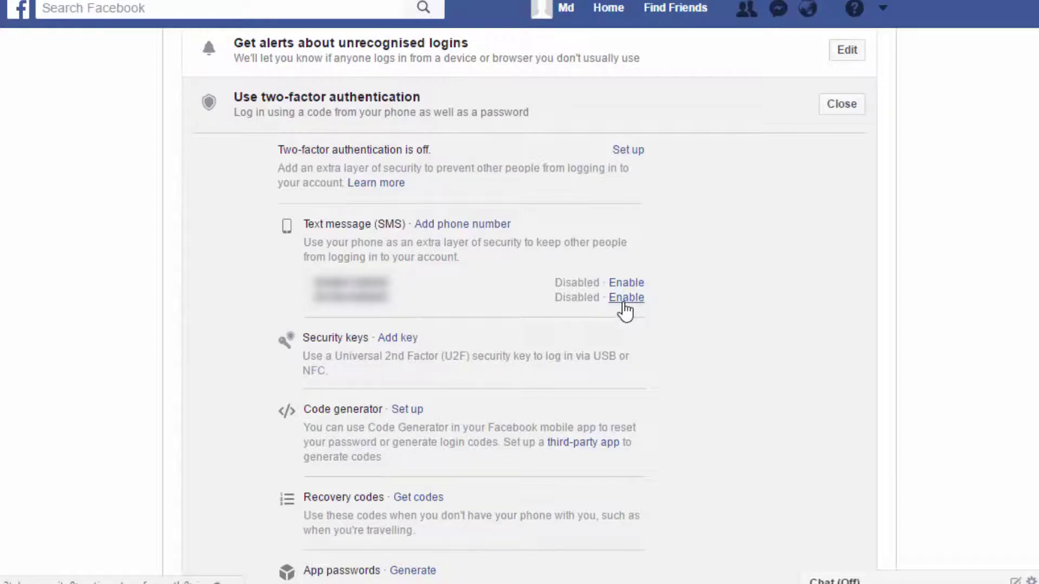
{"action": "left_click", "coordinate": [624, 303]}
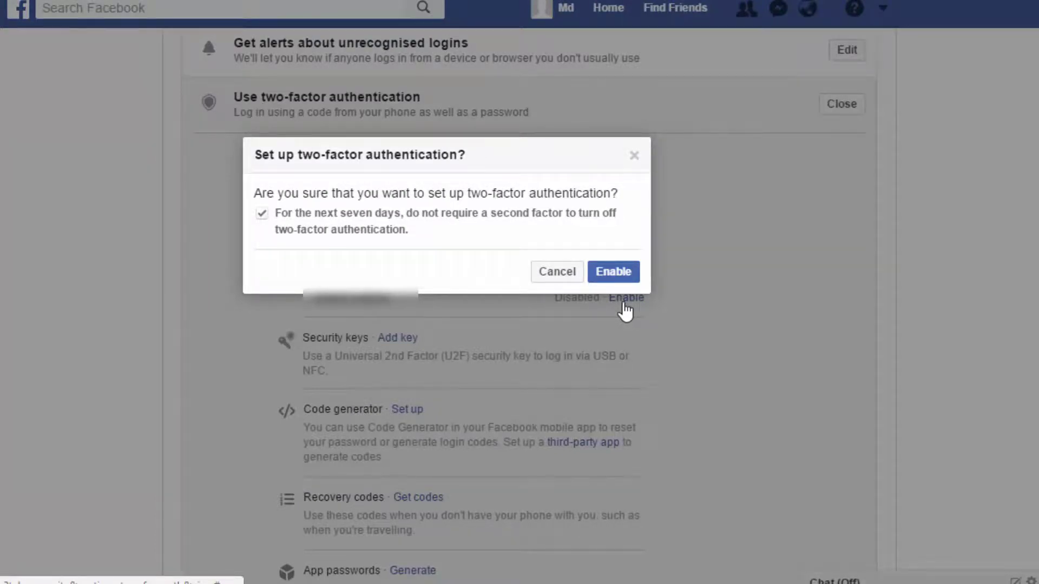
{"action": "left_click", "coordinate": [614, 277]}
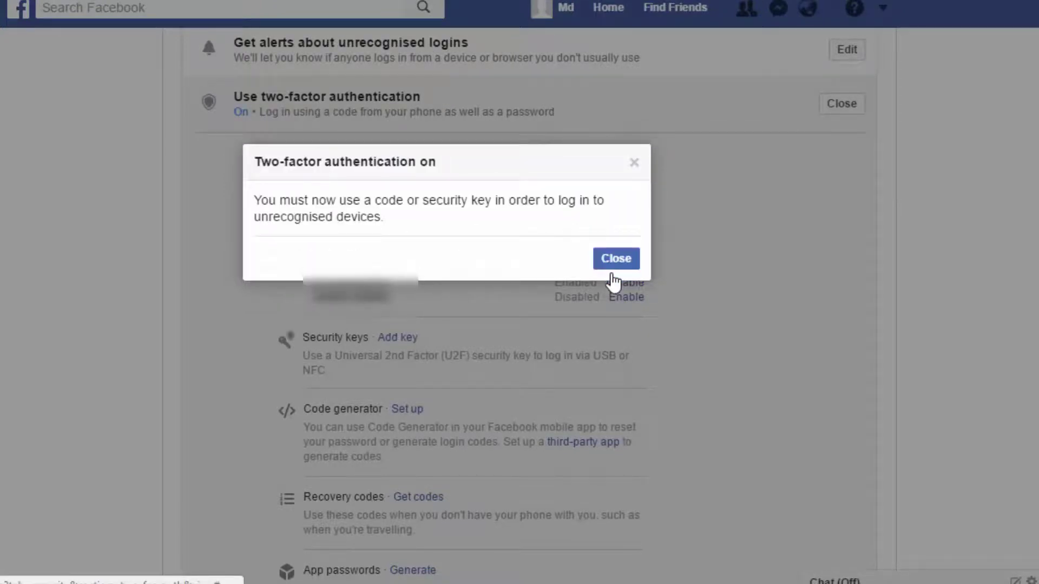
{"action": "left_click", "coordinate": [618, 261]}
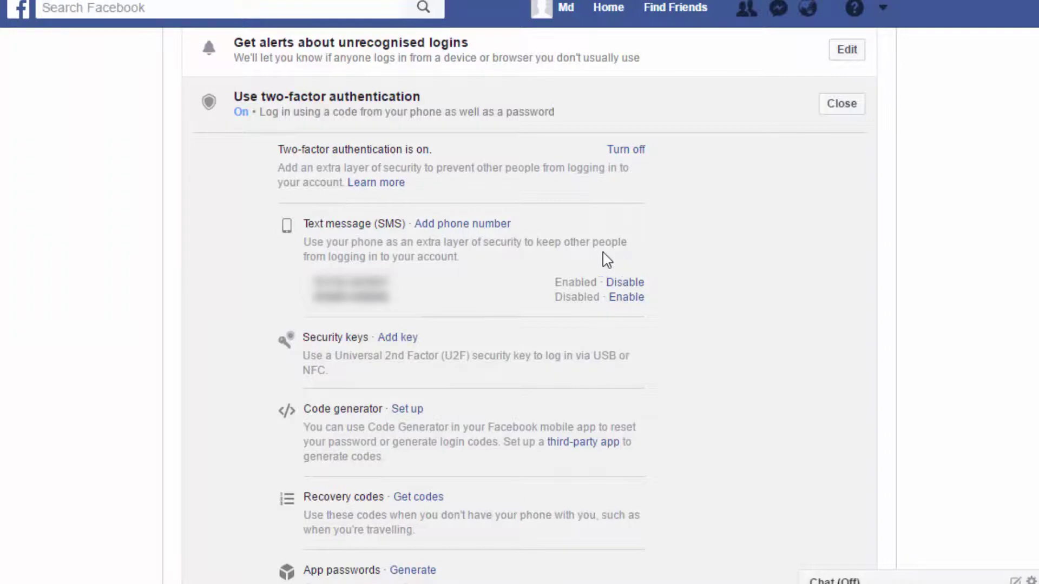
{"action": "left_click", "coordinate": [564, 16]}
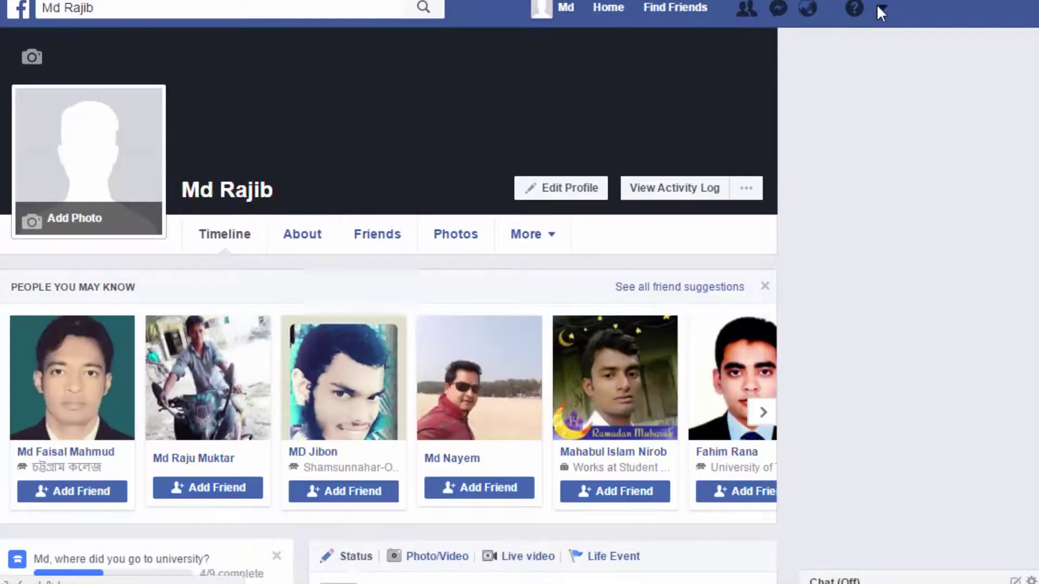
Log out, log back in with the texted login code, and save this browser.
{"action": "left_click", "coordinate": [882, 8]}
{"action": "left_click", "coordinate": [782, 259]}
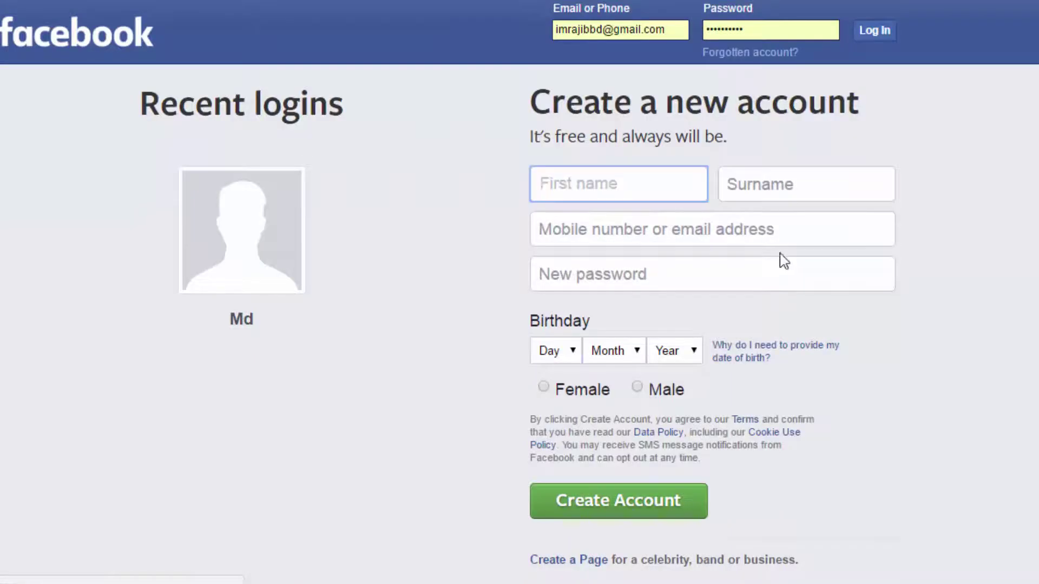
{"action": "left_click", "coordinate": [871, 32]}
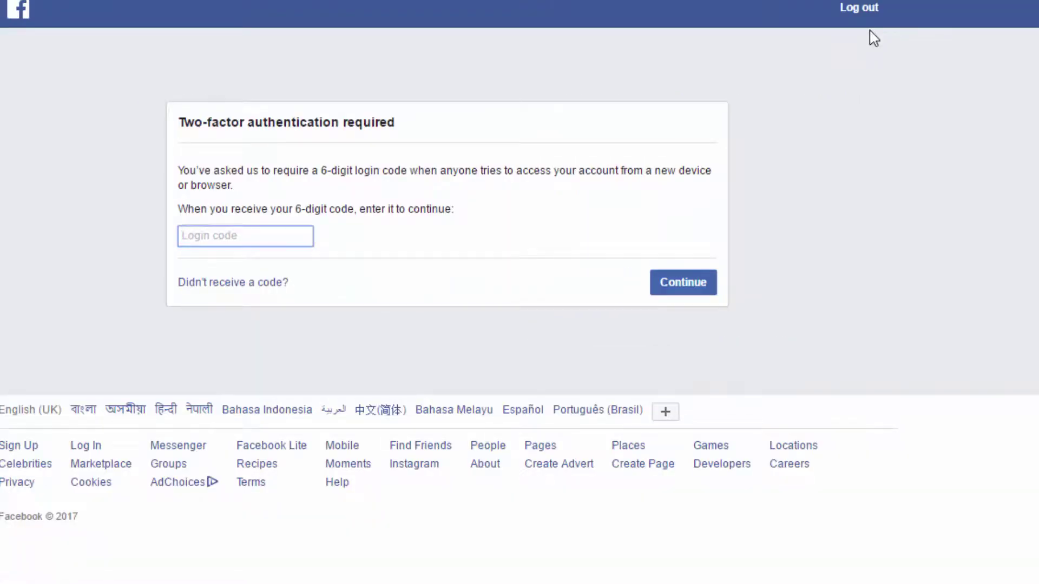
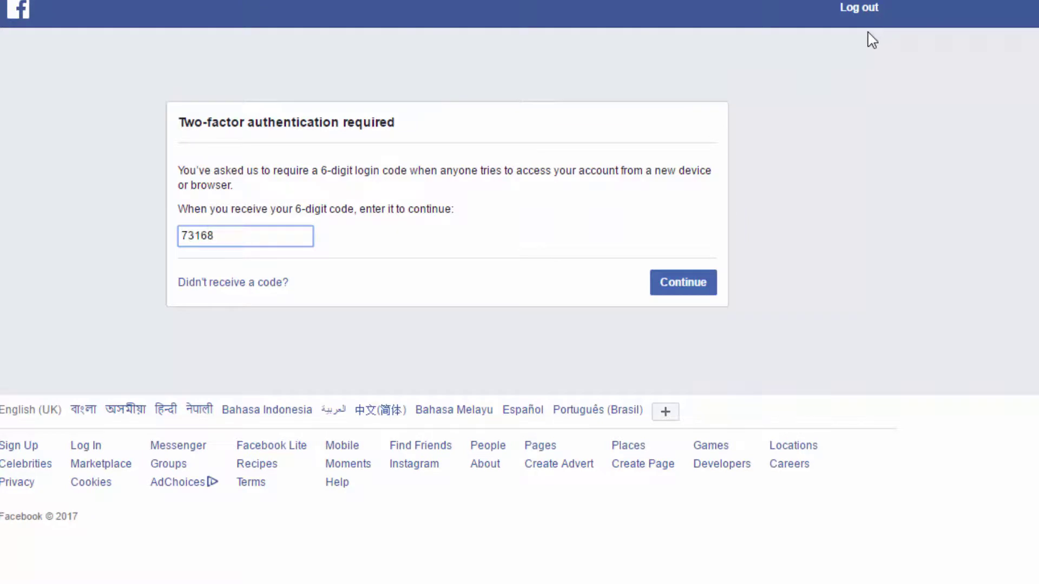
{"action": "left_click", "coordinate": [690, 294]}
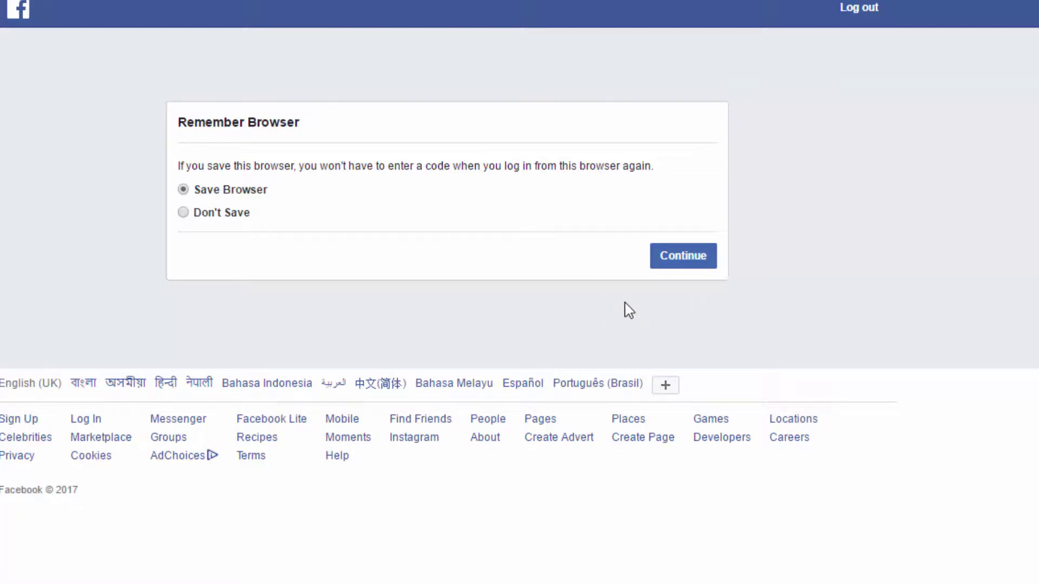
{"action": "left_click", "coordinate": [684, 260]}
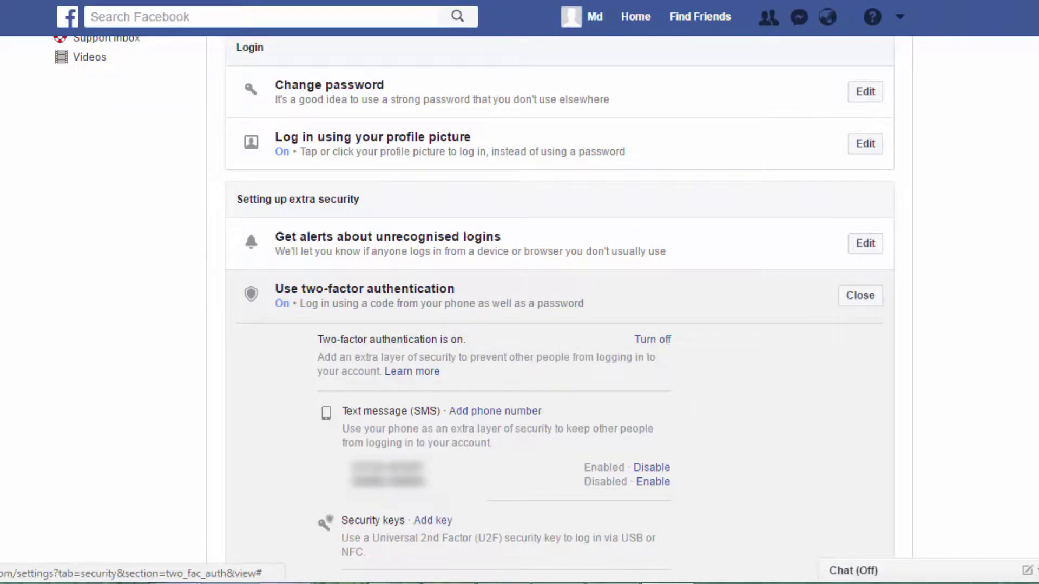
{"action": "left_click", "coordinate": [664, 347]}
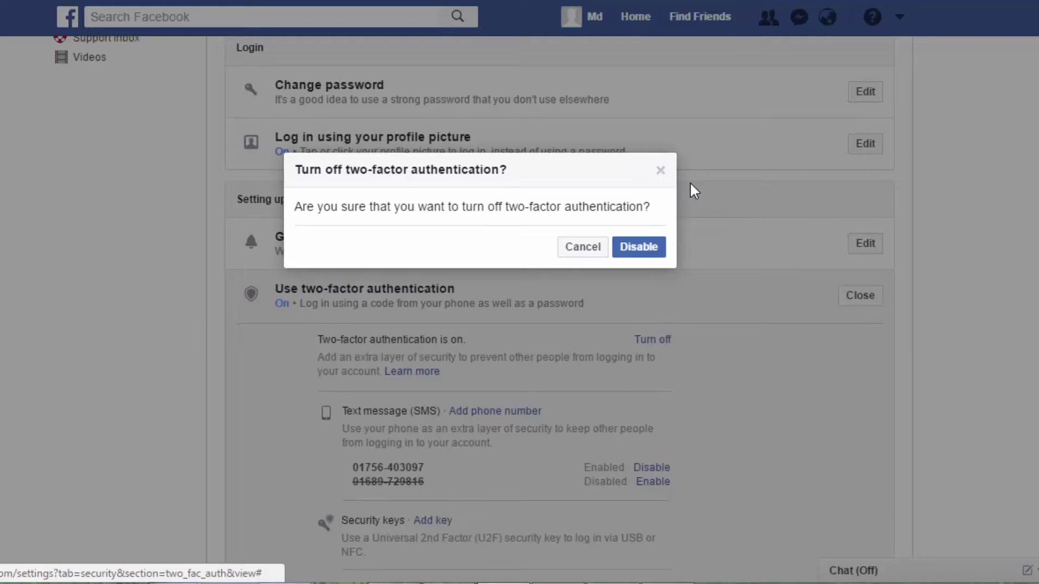
{"action": "left_click", "coordinate": [660, 172]}
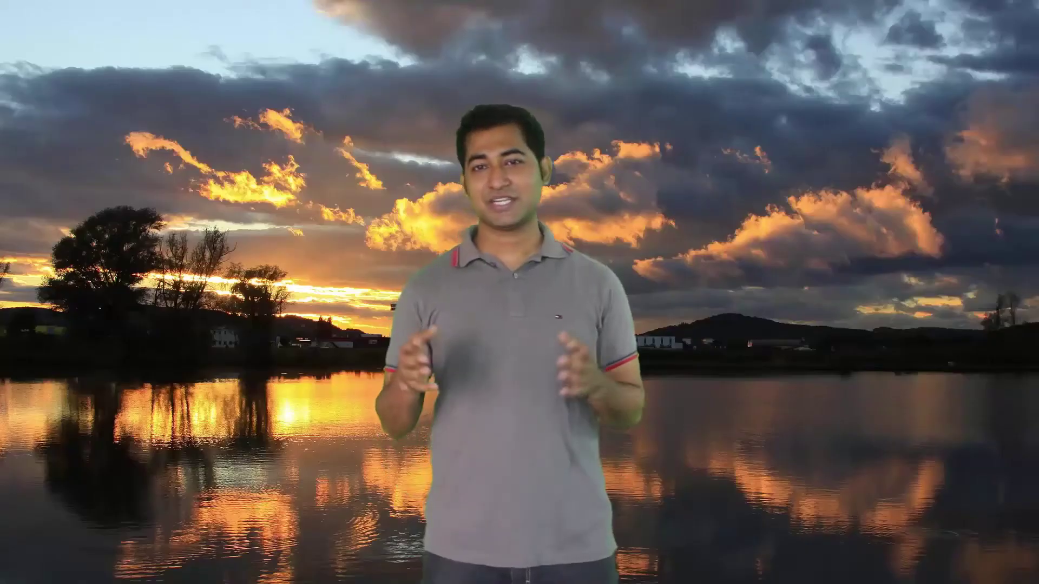